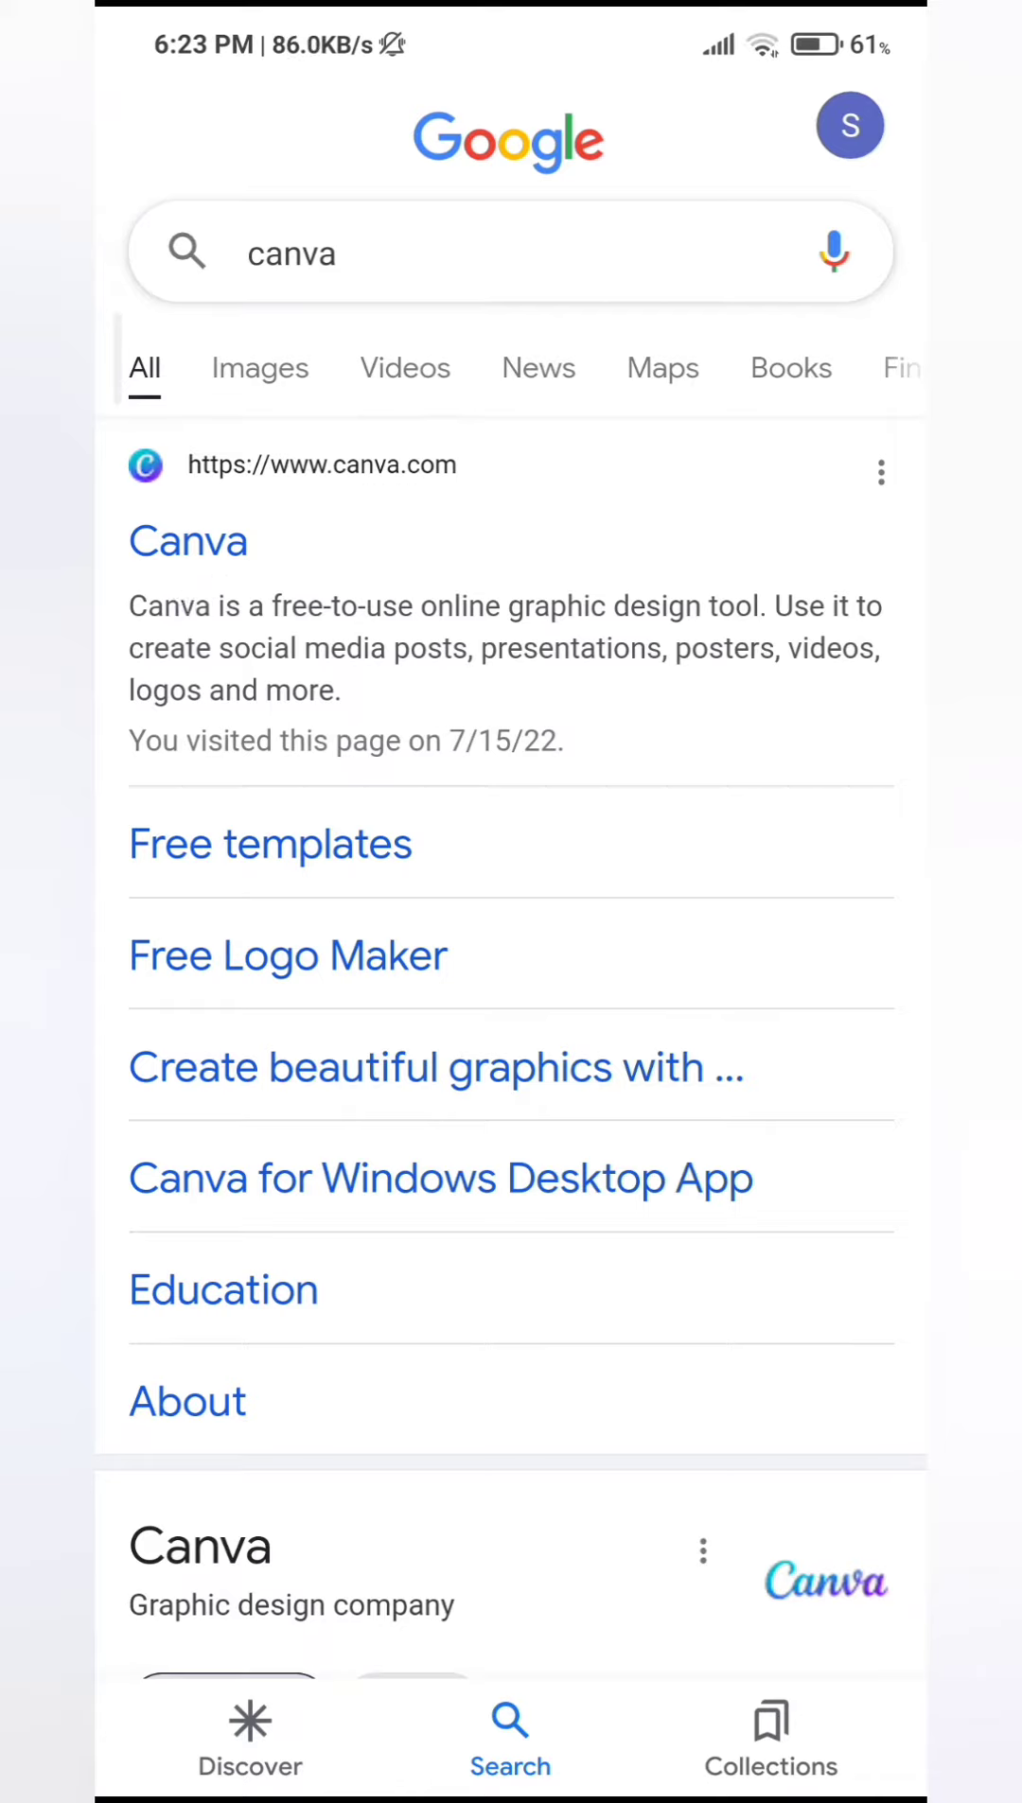
# - Reach Canva's sign-in options from the results and continue with email
pyautogui.click(188, 541)
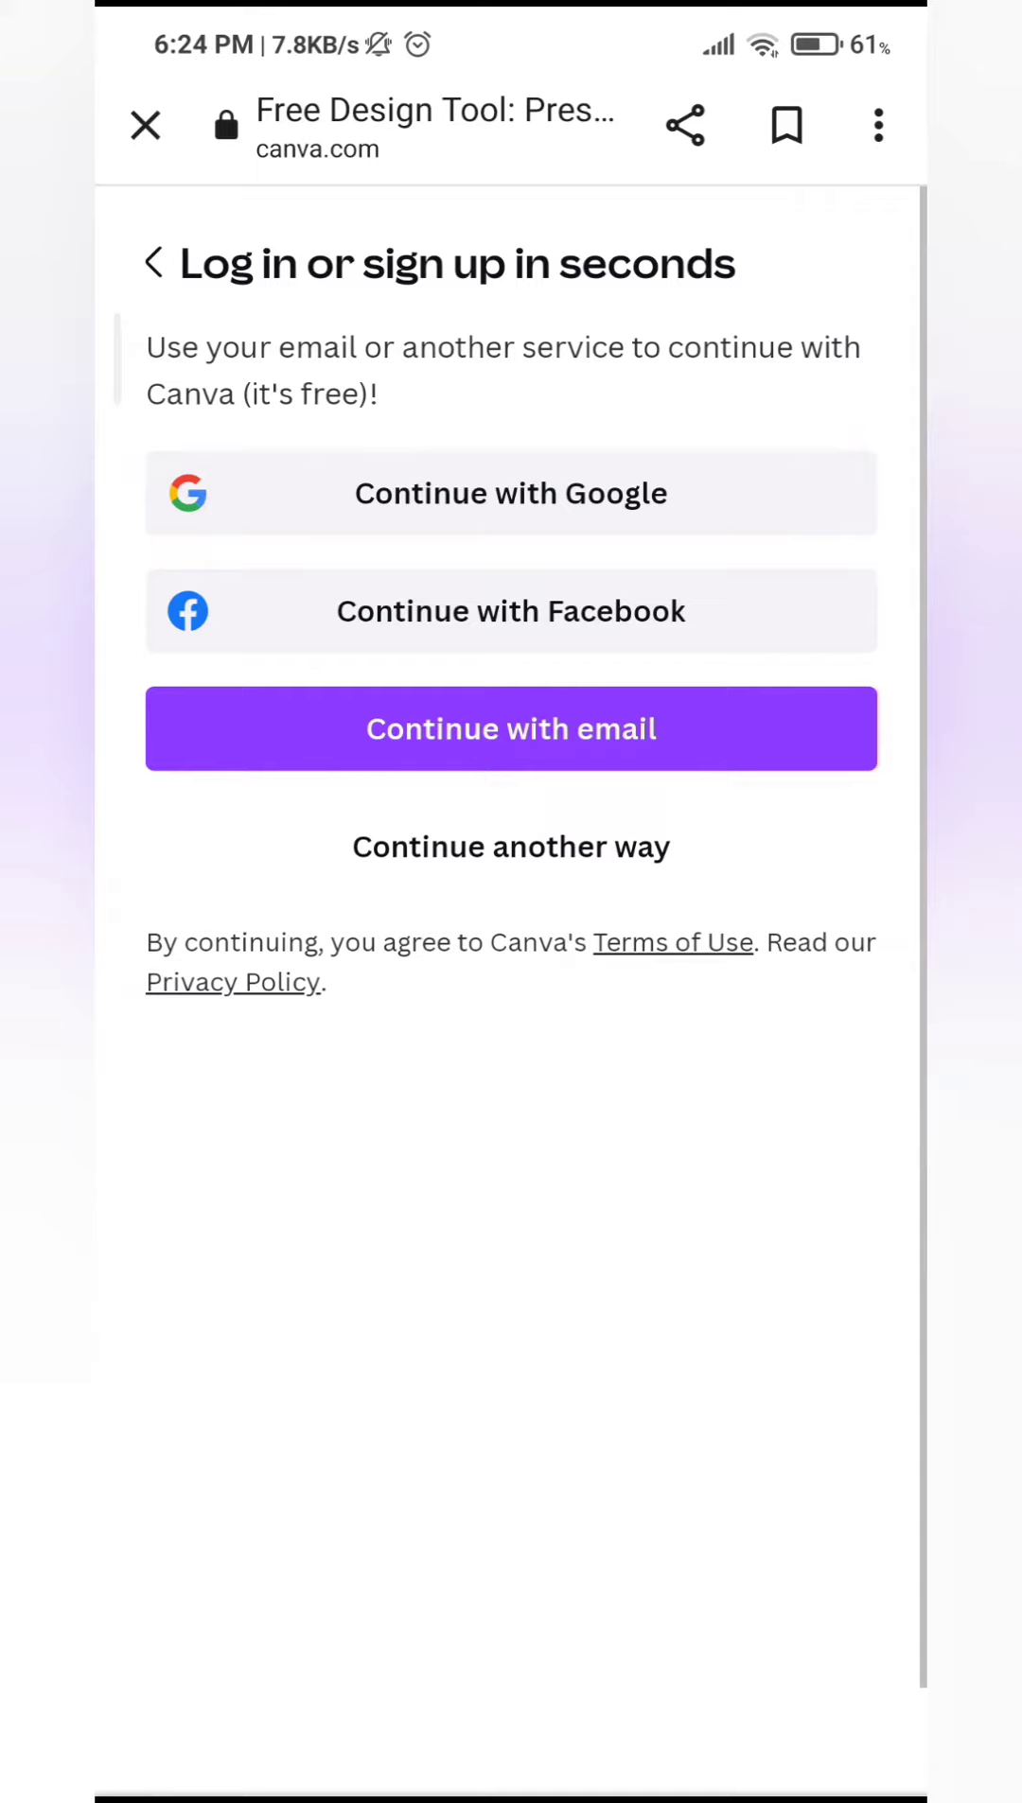
pyautogui.click(482, 515)
pyautogui.click(614, 610)
pyautogui.click(511, 729)
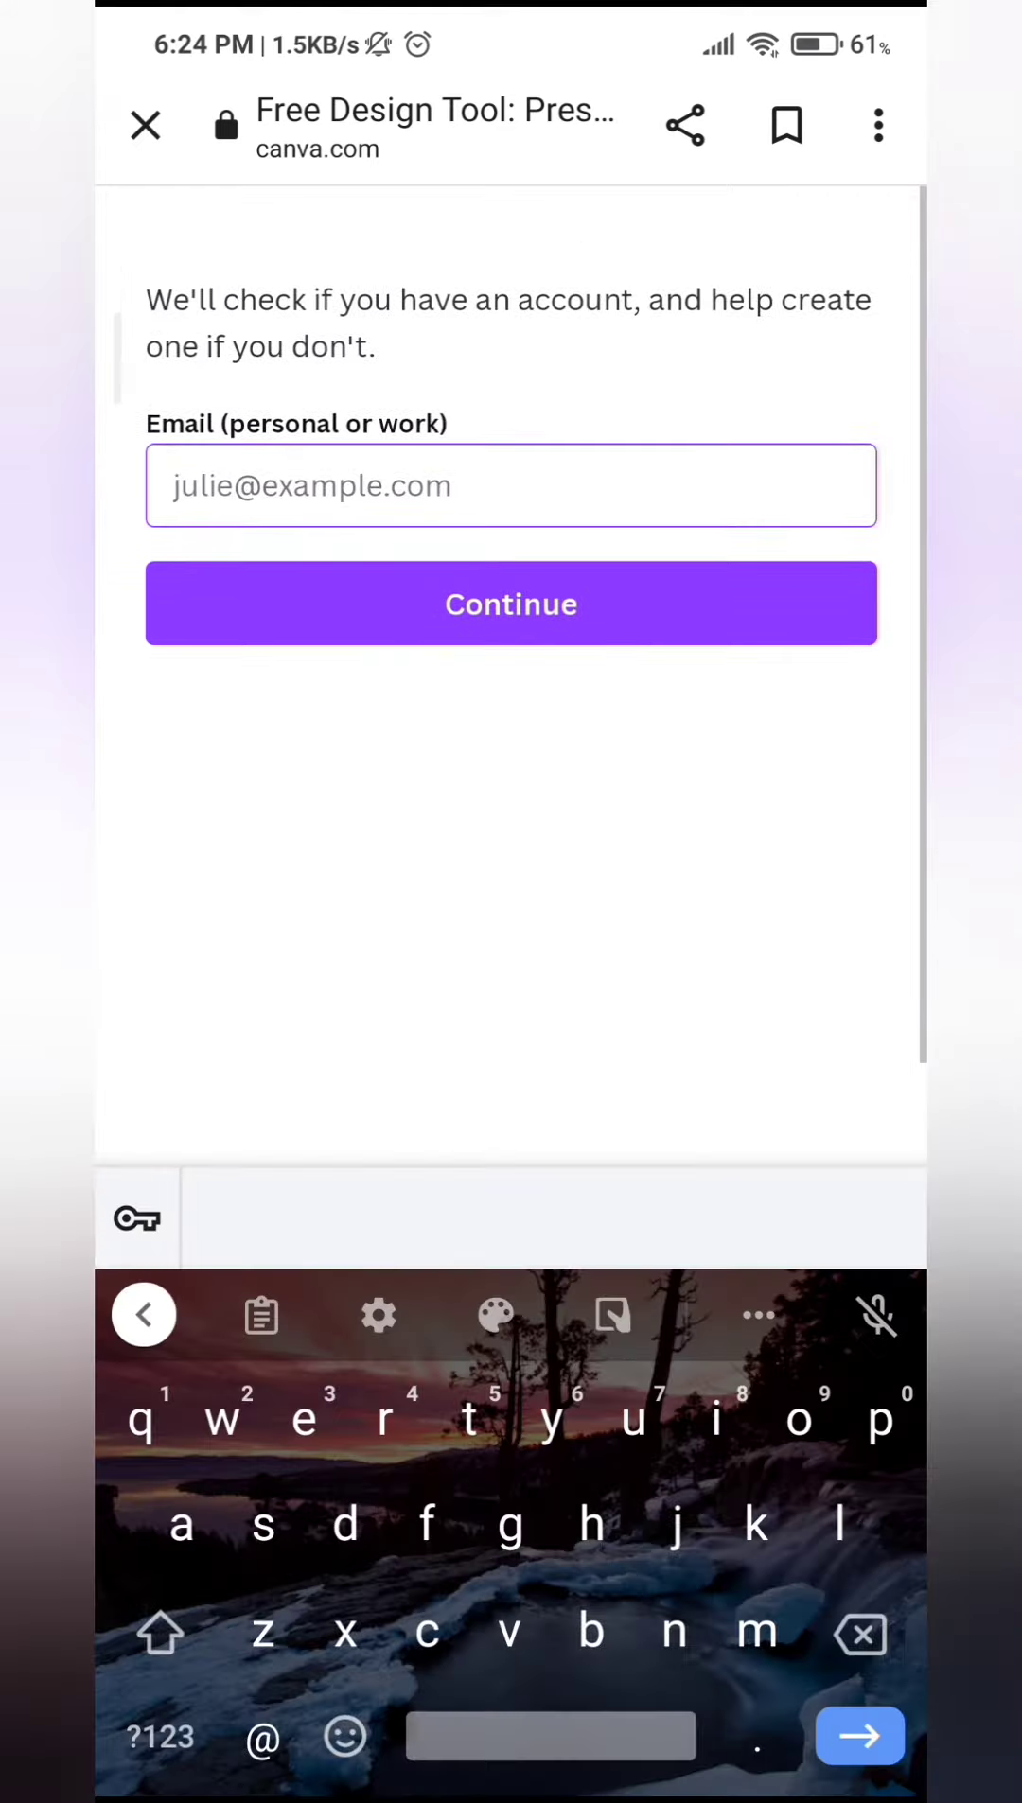
pyautogui.write('h')
pyautogui.click(511, 605)
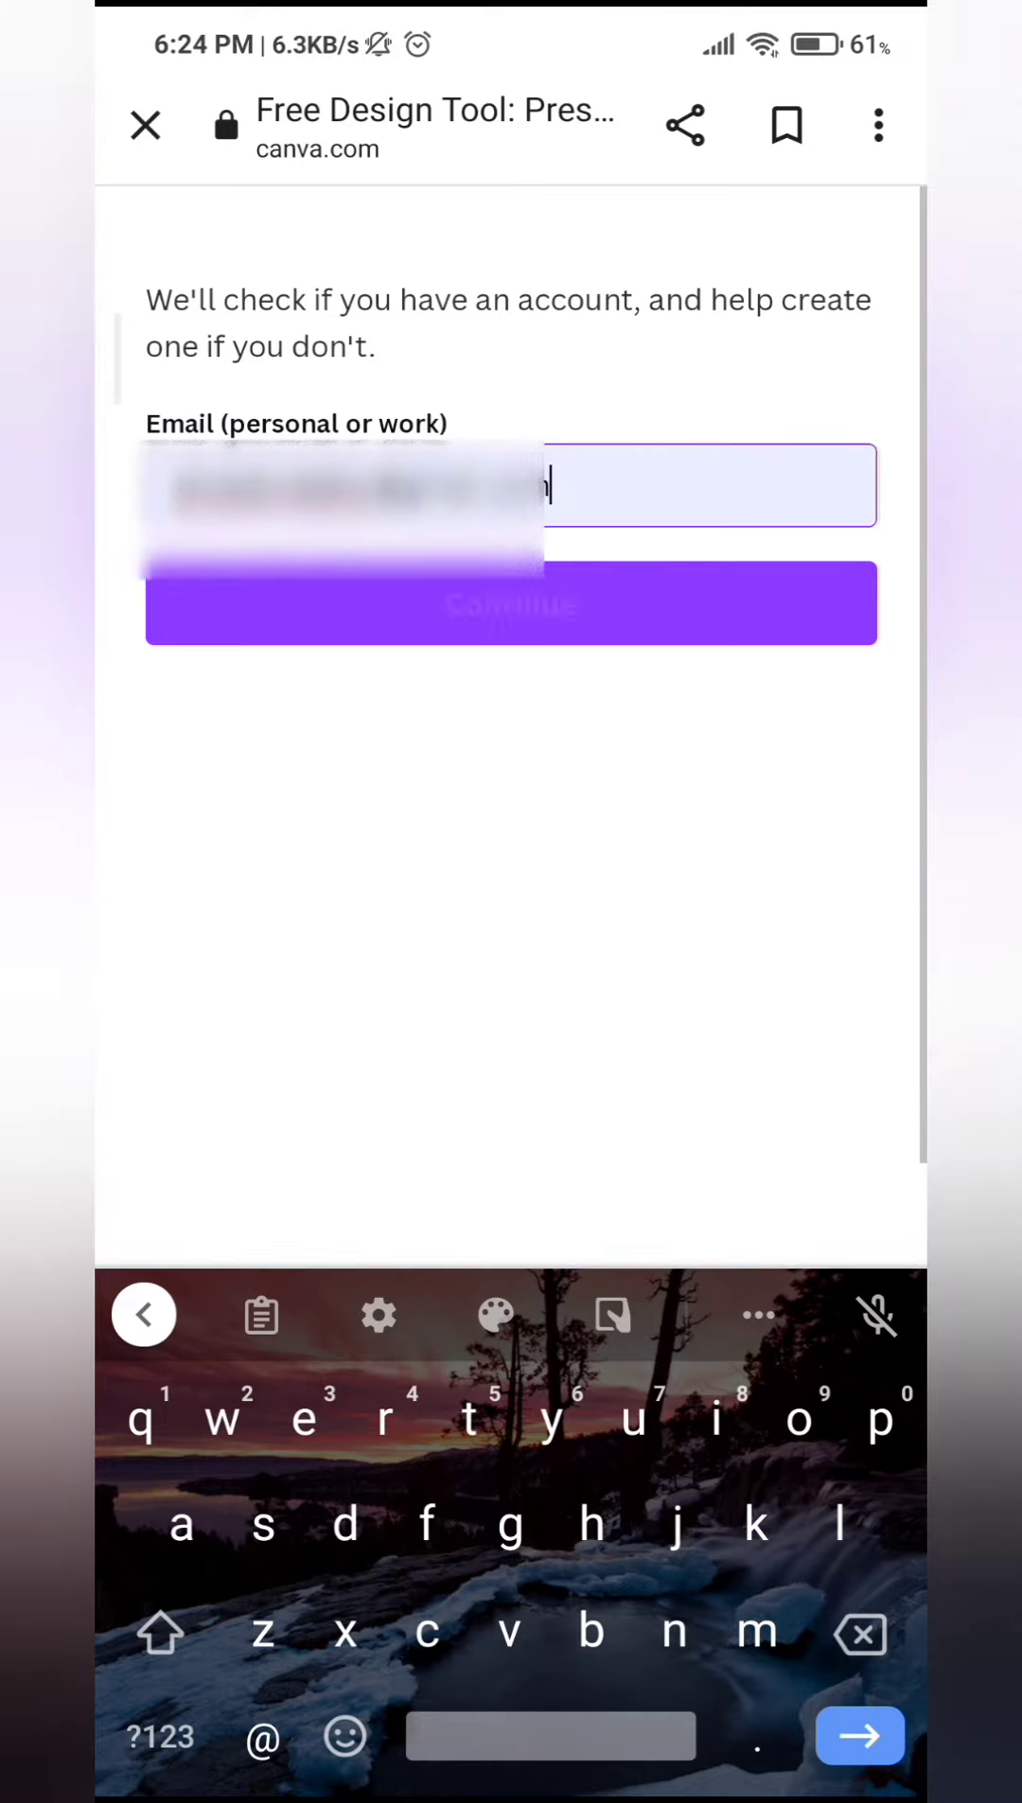
pyautogui.click(511, 605)
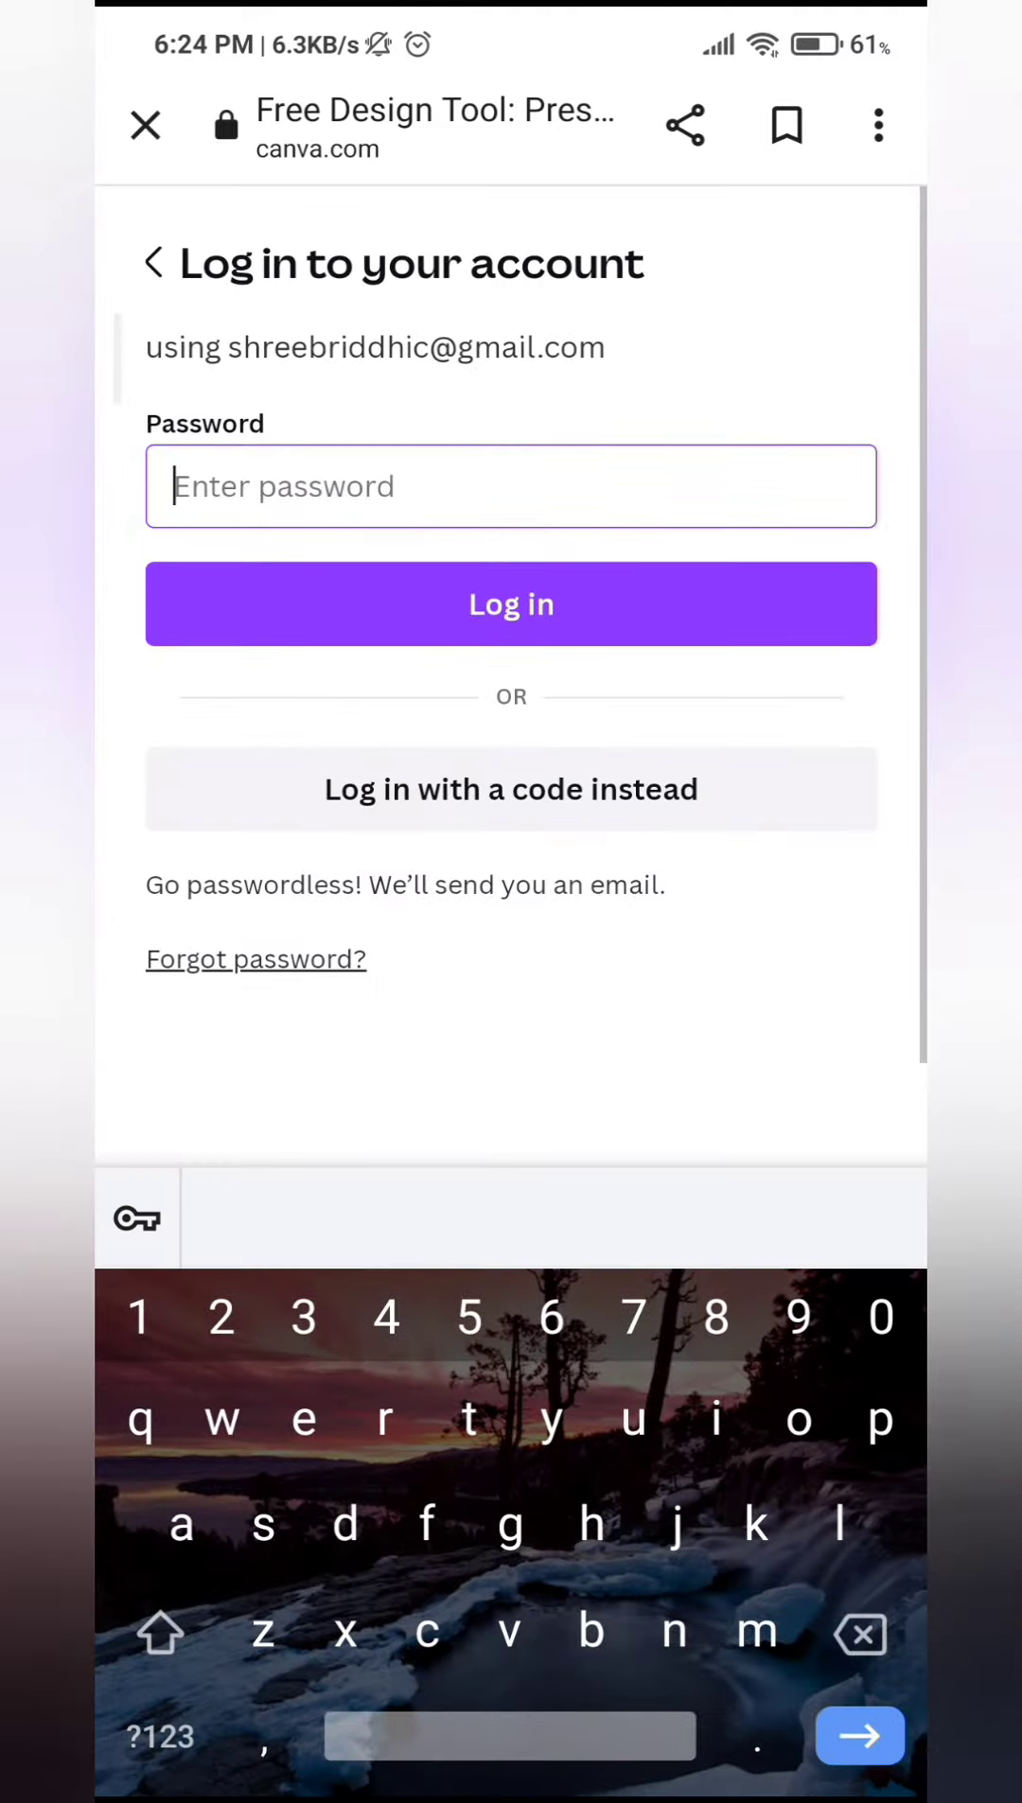
pyautogui.click(254, 493)
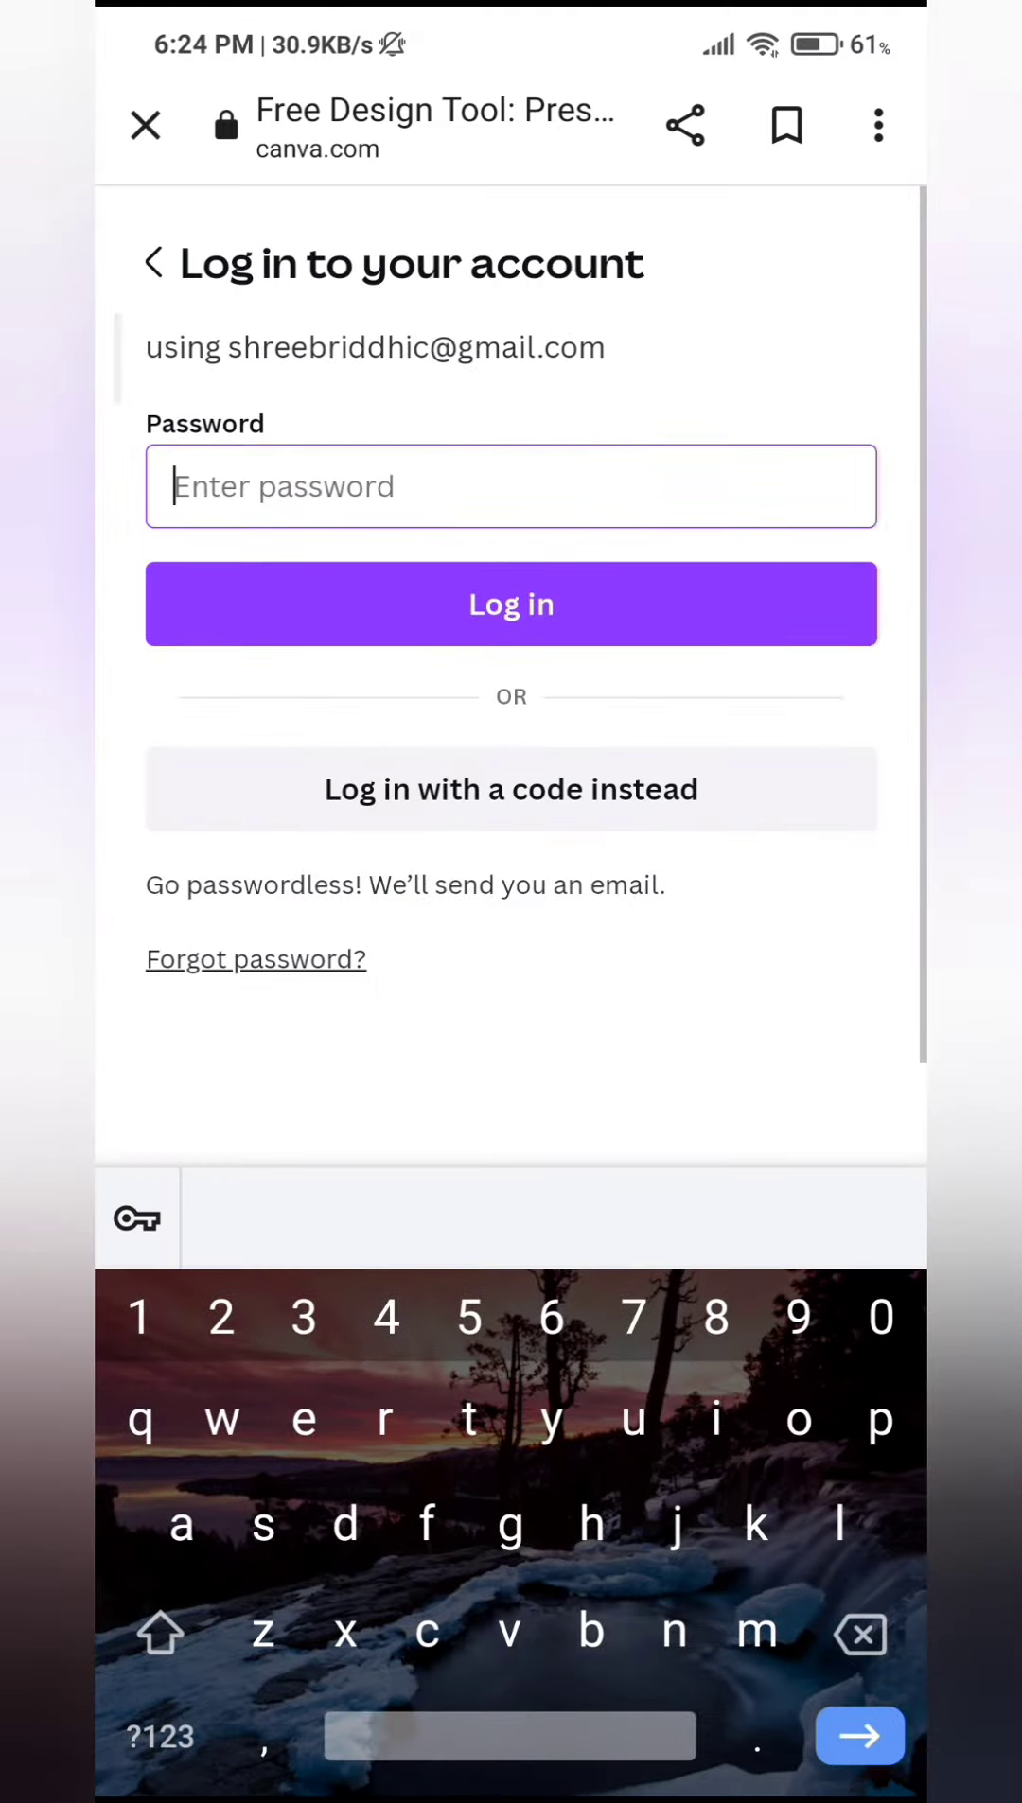
# - Return to the sign-in options and continue with Google, choosing an account
pyautogui.click(145, 124)
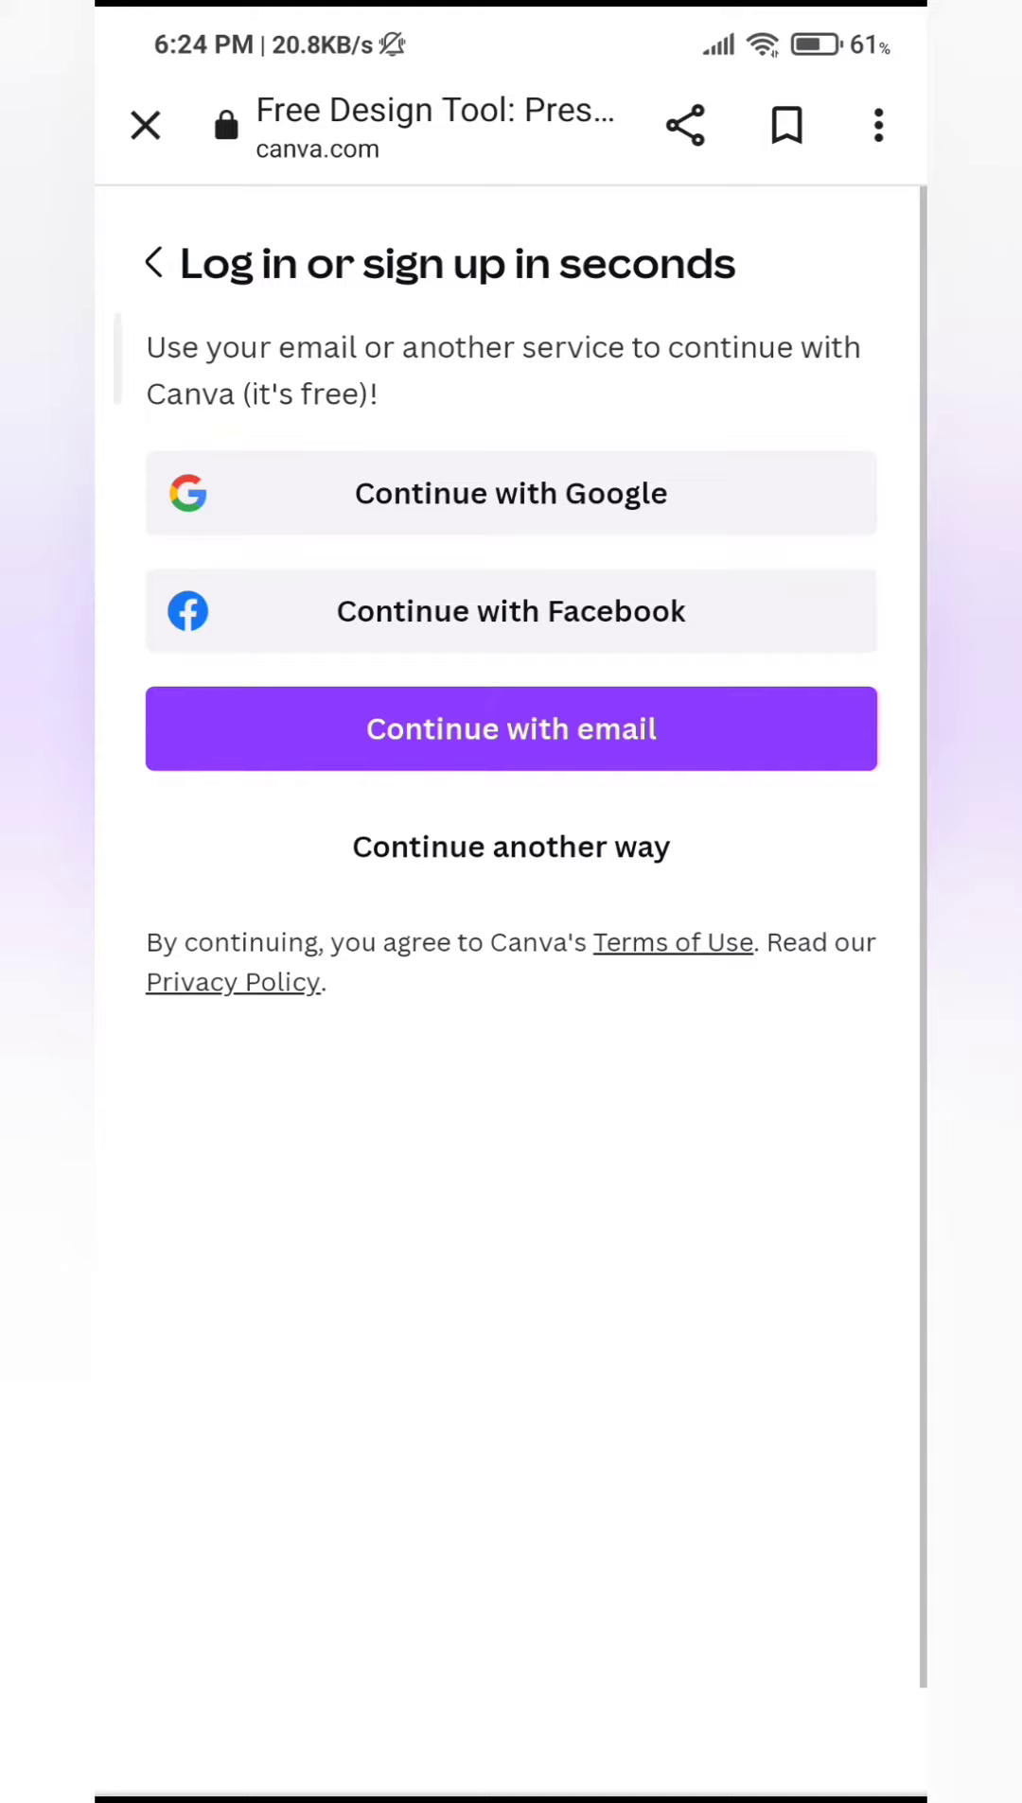
pyautogui.click(482, 493)
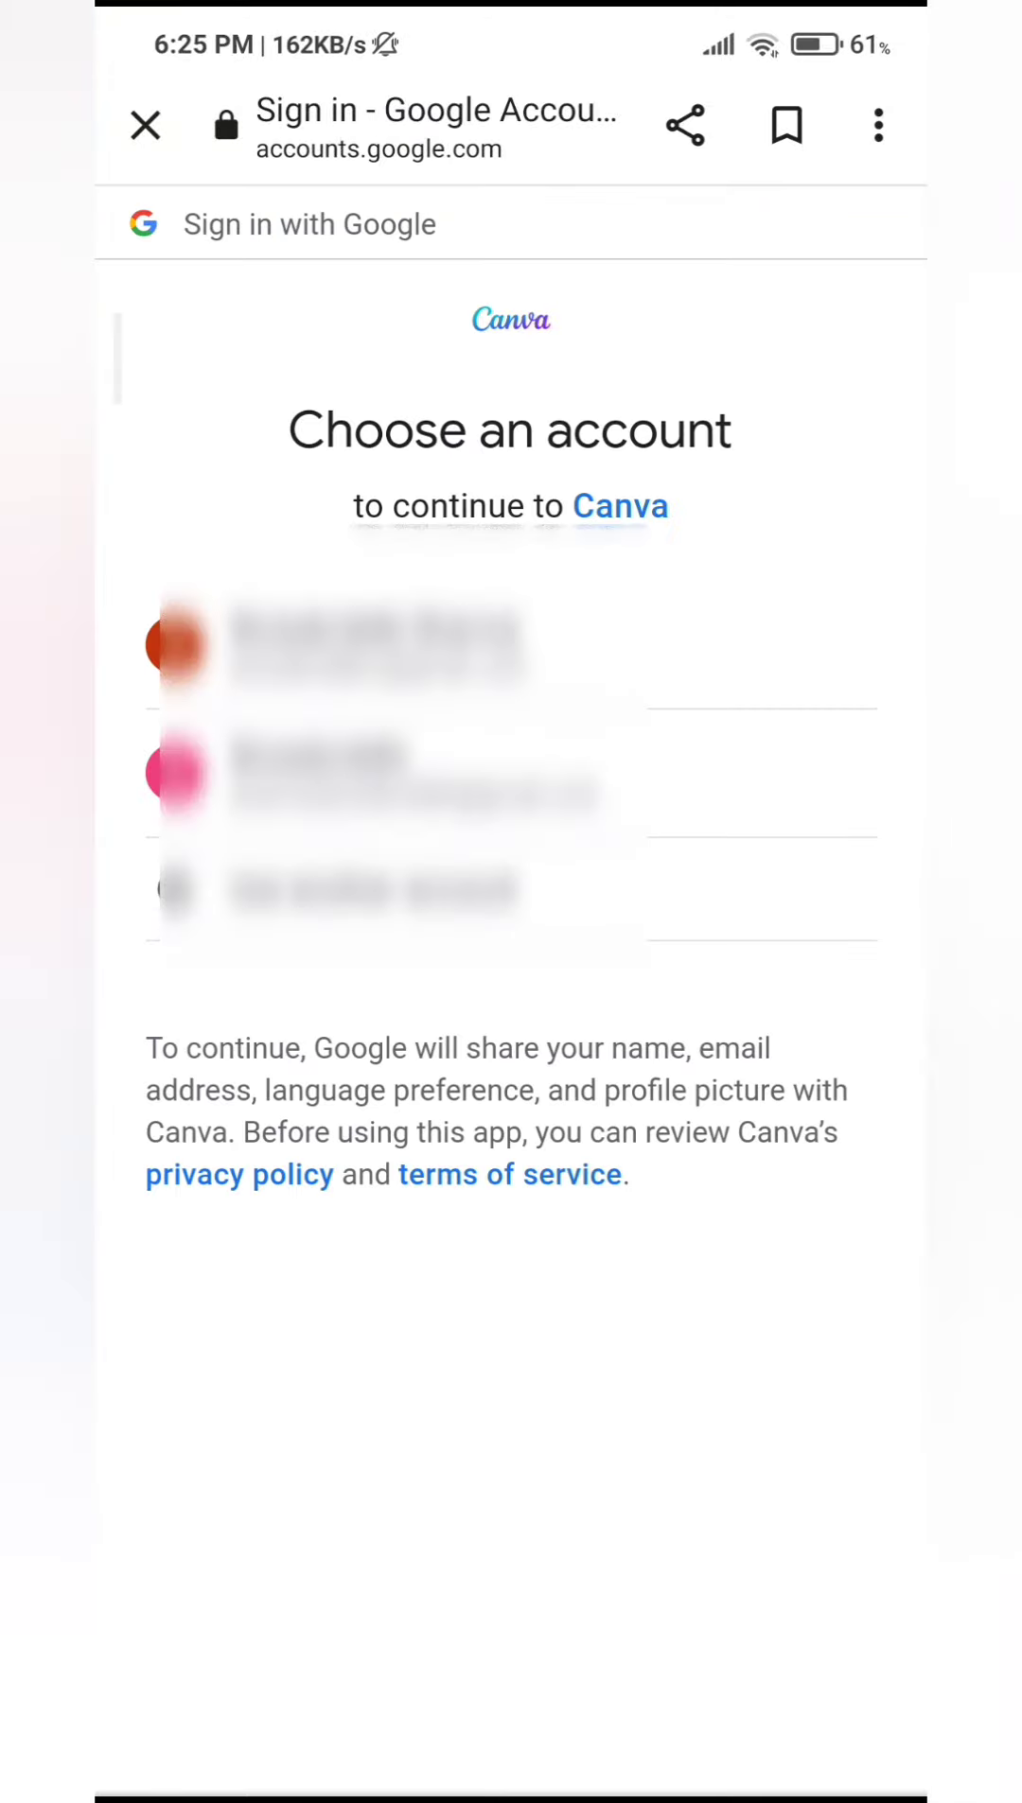
pyautogui.click(372, 646)
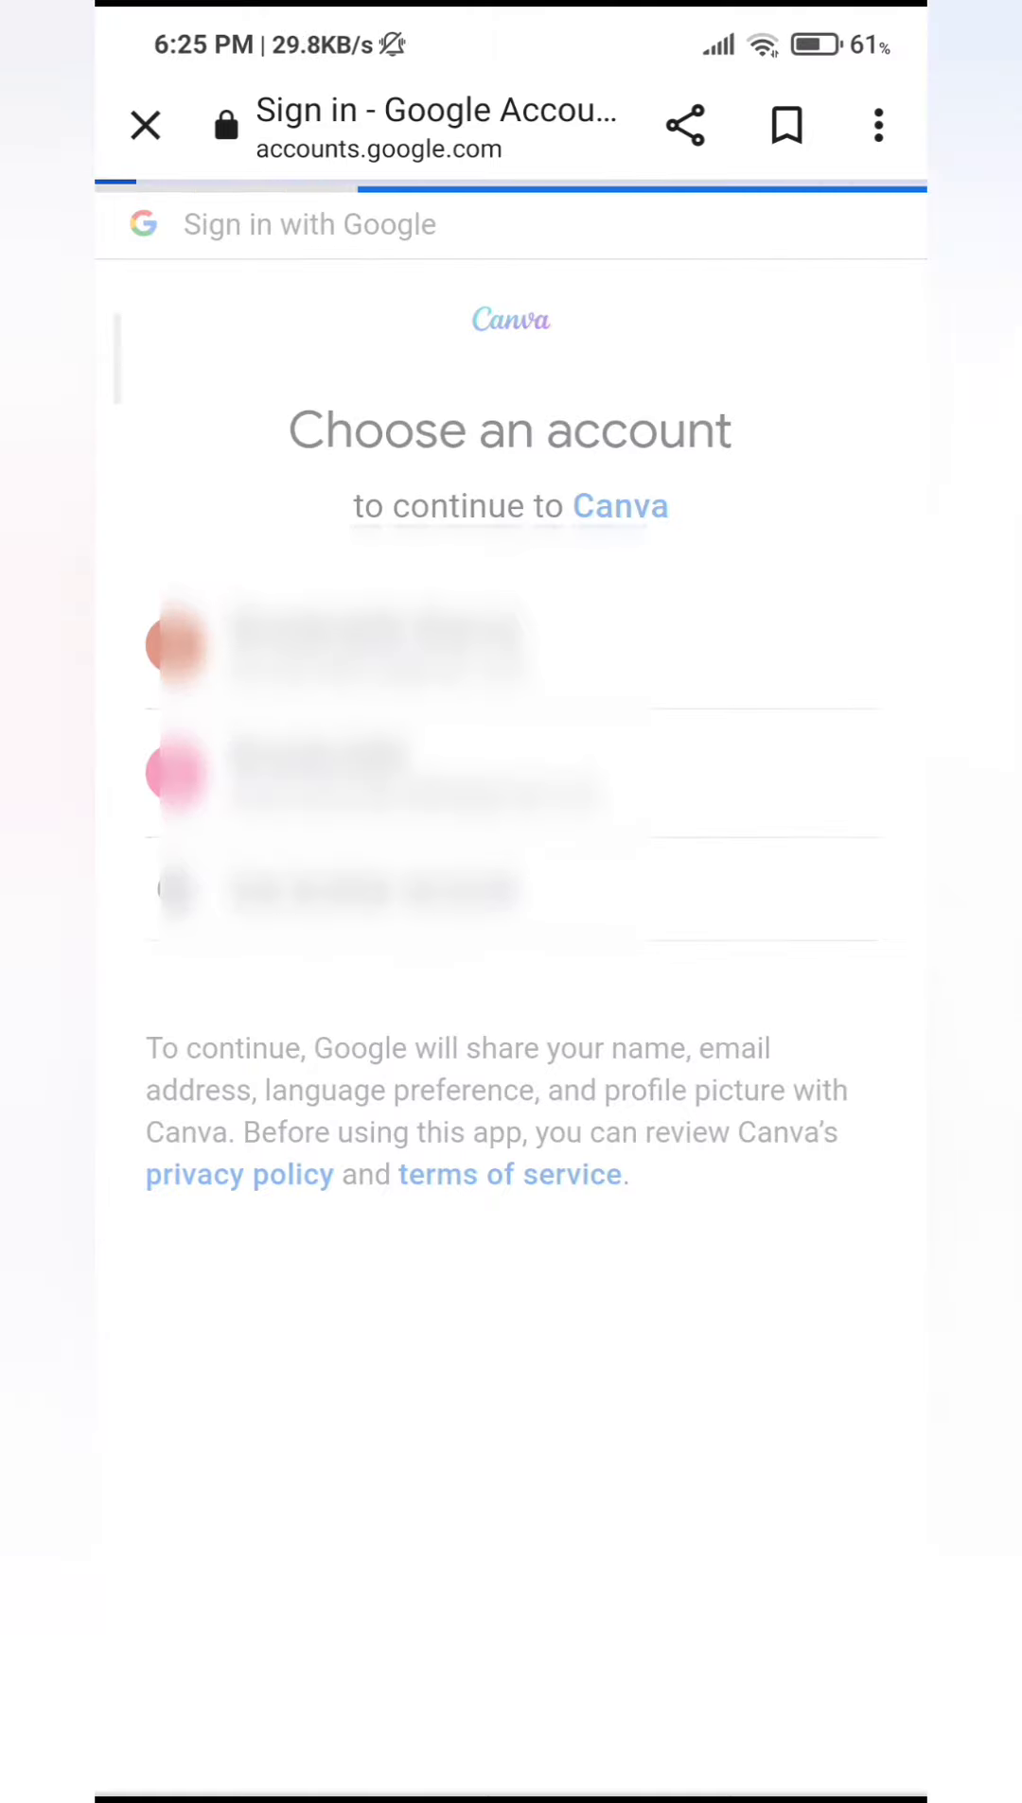